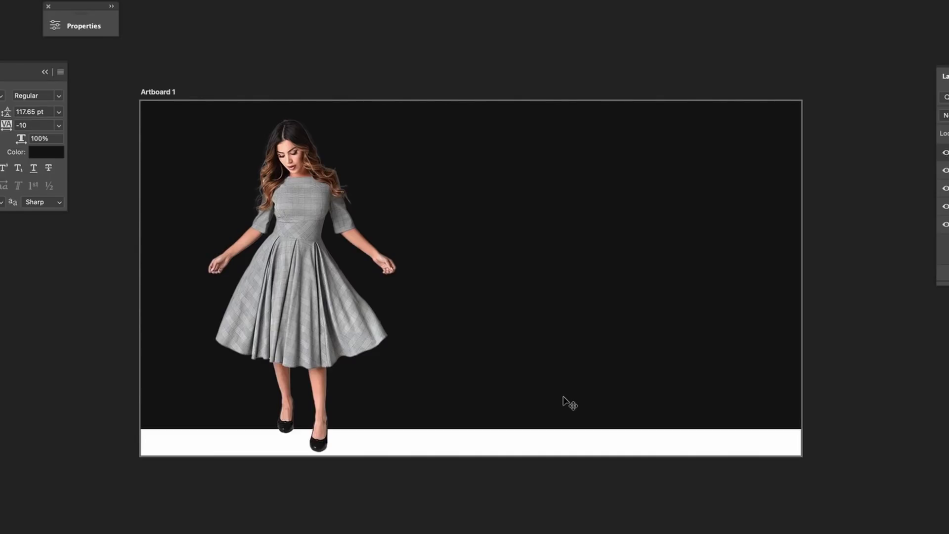
Try stretching the black background rectangle down over the white floor strip, and undo the change
left_click(564, 400)
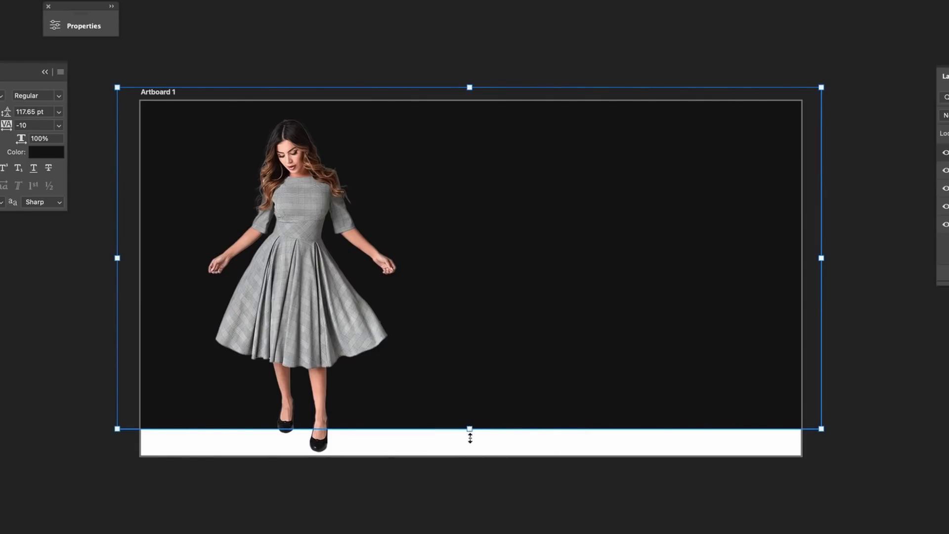
left_click_drag(470, 437, 470, 457)
key("Return")
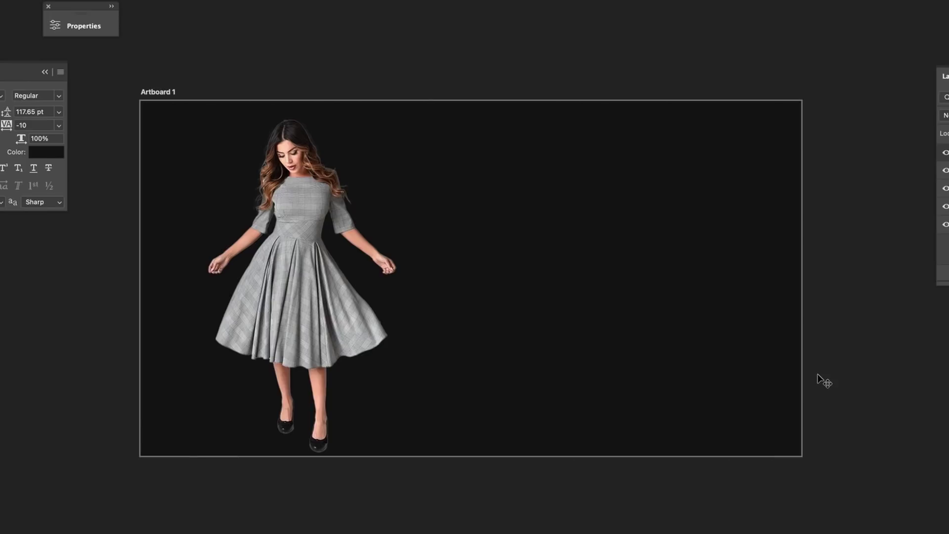
key("ctrl+t")
key("ctrl+z")
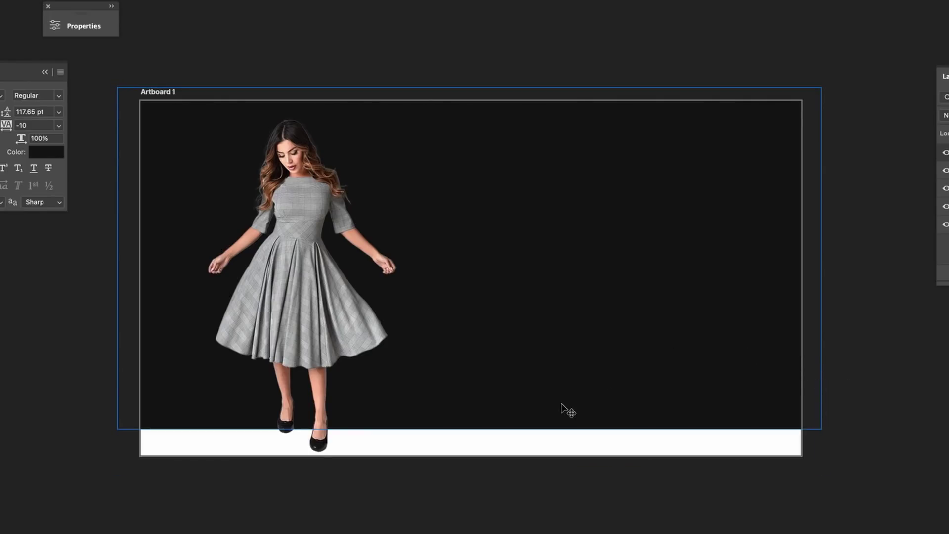
Stretch the black background rectangle's lower edge slightly downward, leaving a narrower white floor strip under the woman's feet
key("ctrl+t")
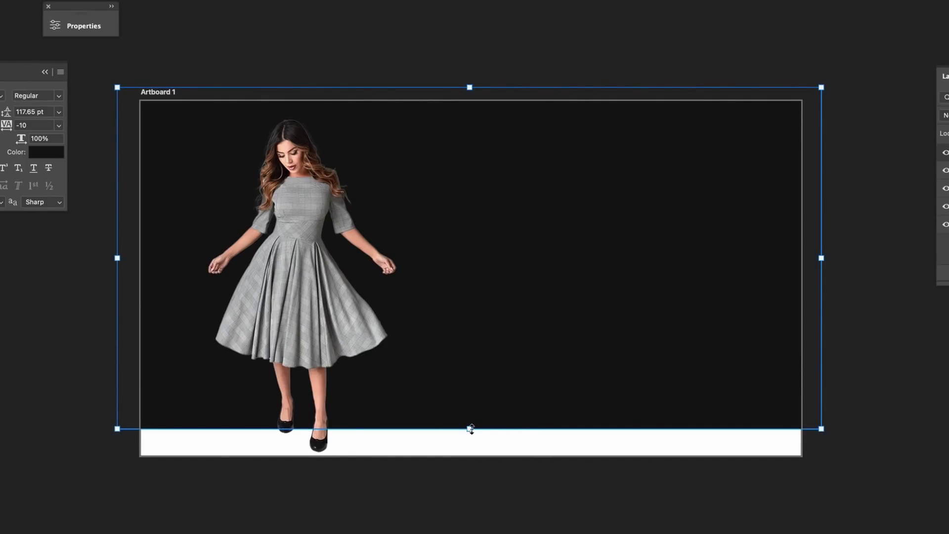
left_click_drag(470, 429, 470, 433)
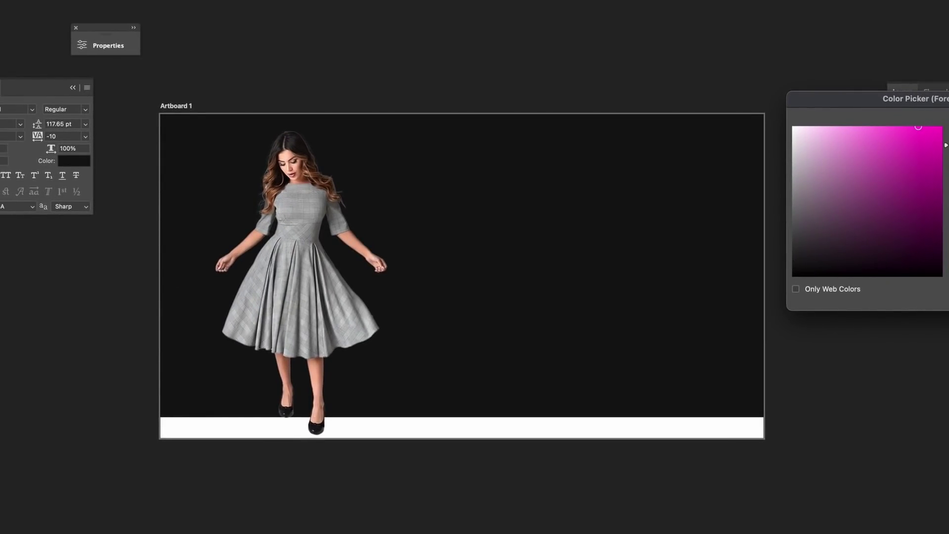
Draw a magenta horizontal band about 2214 by 167 px across the artboard over the woman's waist, and shift it slightly down
key("Return")
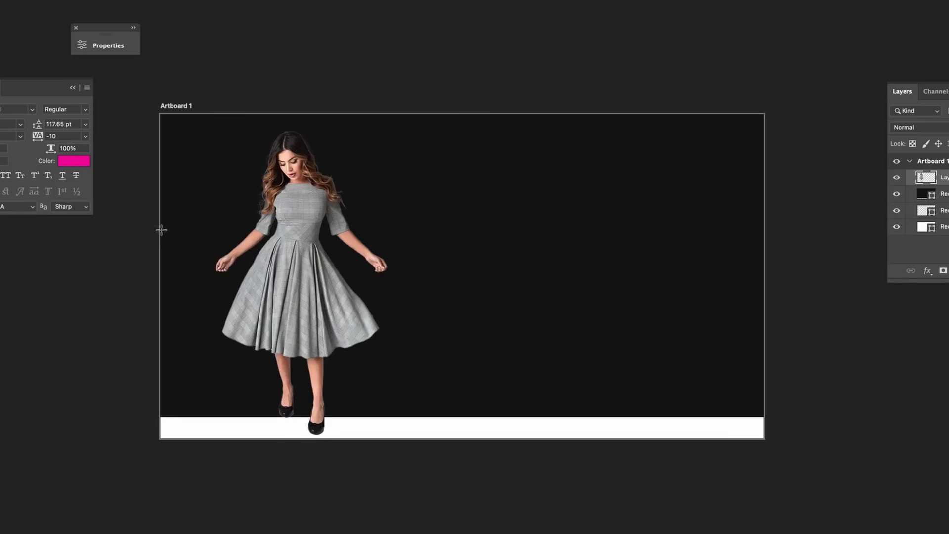
left_click_drag(161, 231, 810, 279)
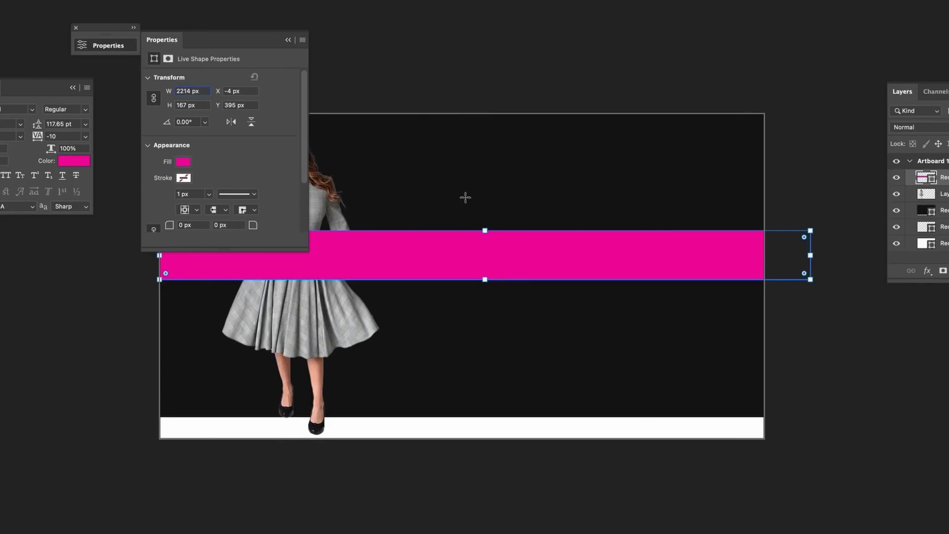
left_click(288, 39)
key("Escape")
left_click_drag(607, 242, 611, 247)
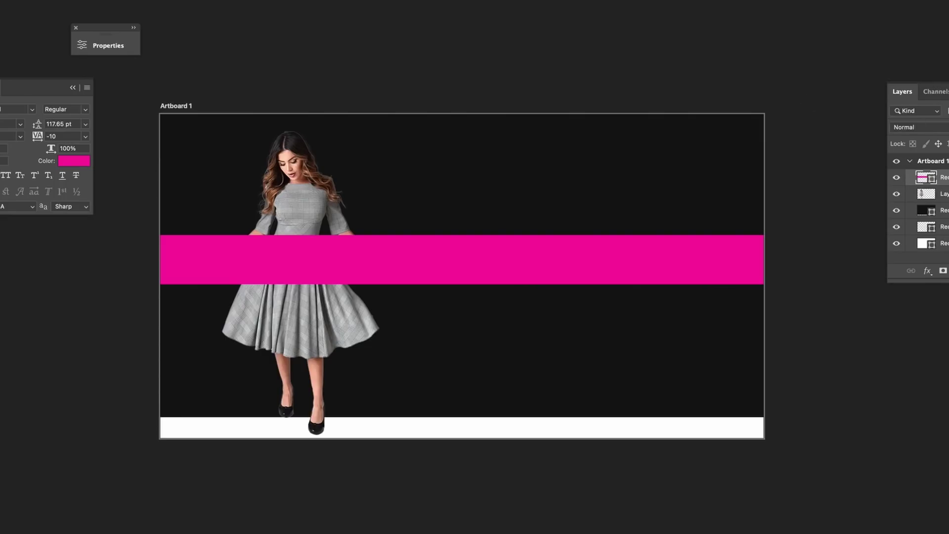
Set the magenta band's blend mode to Lighten
left_click(914, 127)
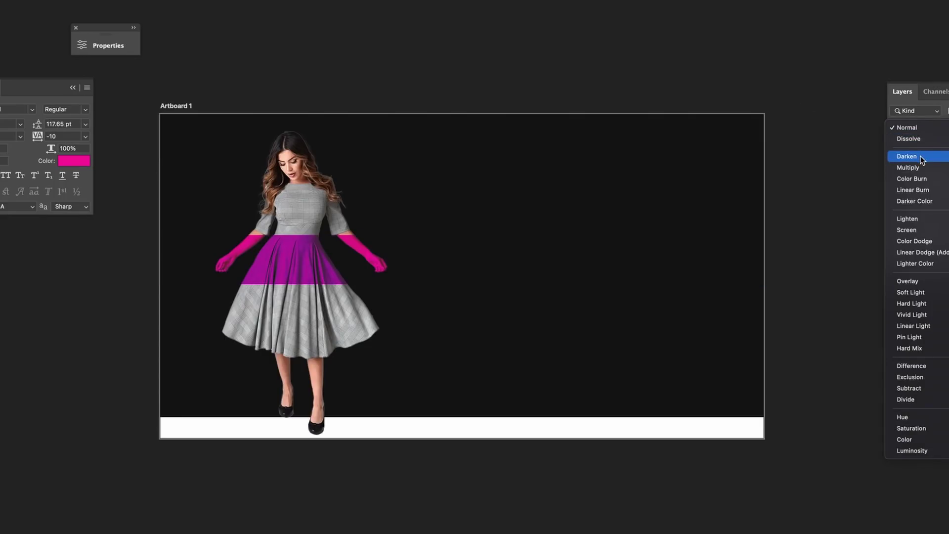
left_click(931, 220)
scroll(682, 214, "up", 2)
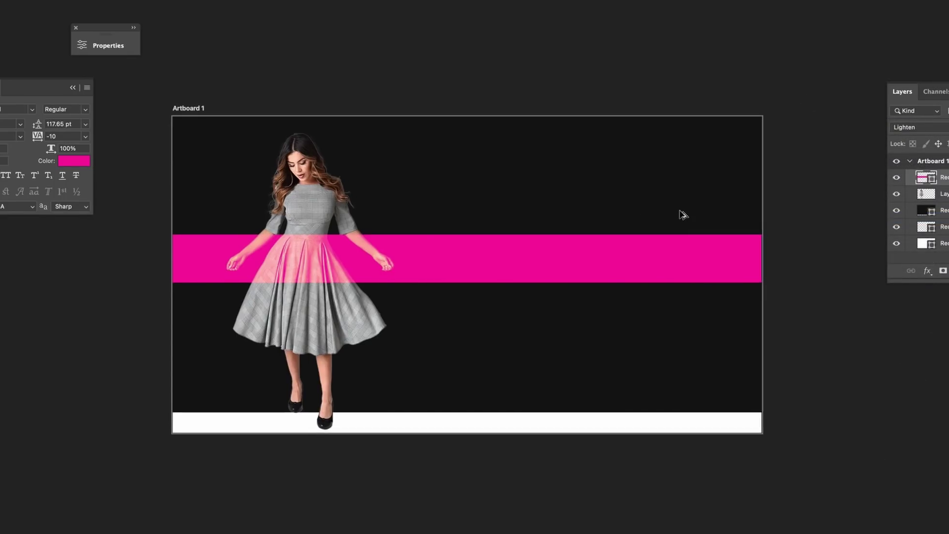
Add the white two-line title "JUMPING BRAVO" in STIXGeneral Regular beside the woman
left_click(508, 198)
type("JUMPI")
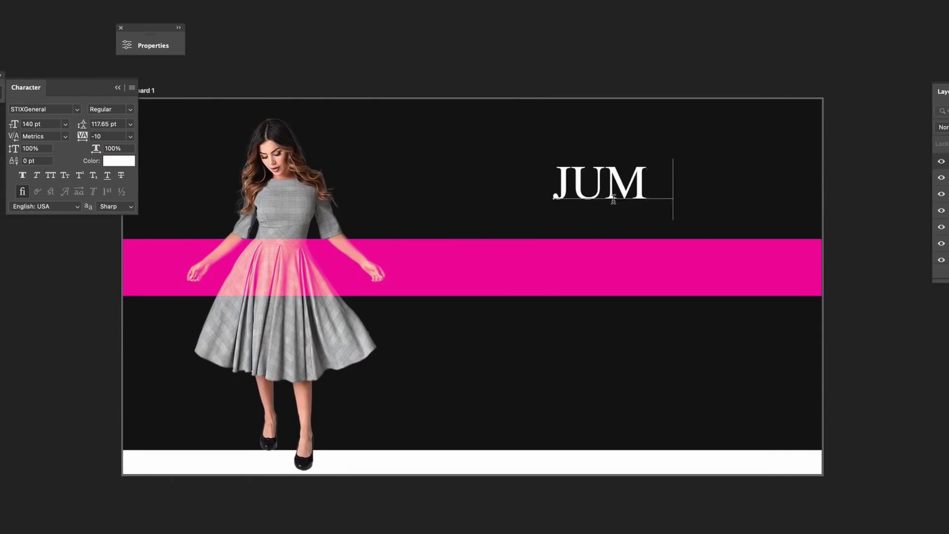
type("NG")
key("Return")
type("BRAVO")
Enlarge the title to about 160.73 pt over the magenta band and set Optical kerning and tracking of 10
left_click_drag(705, 180, 652, 228)
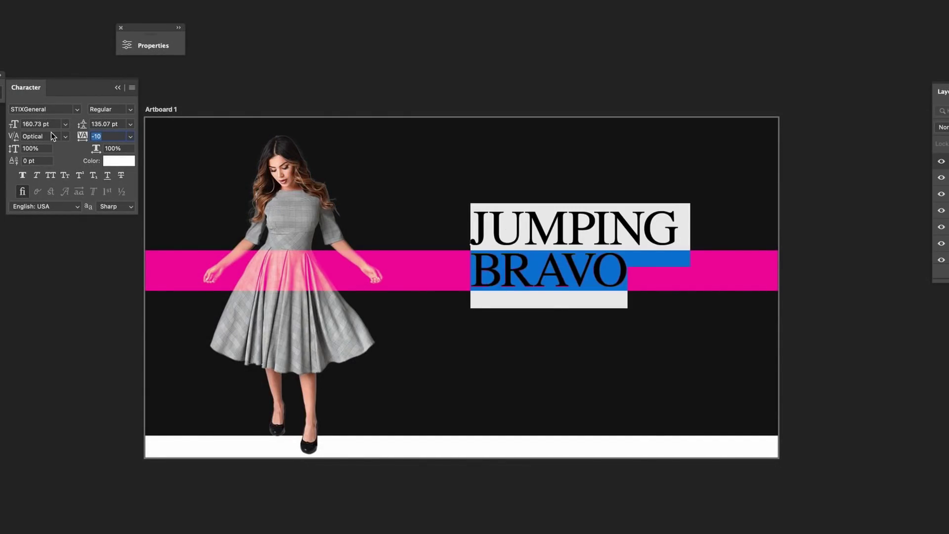
type("10")
key("Return")
left_click(414, 71)
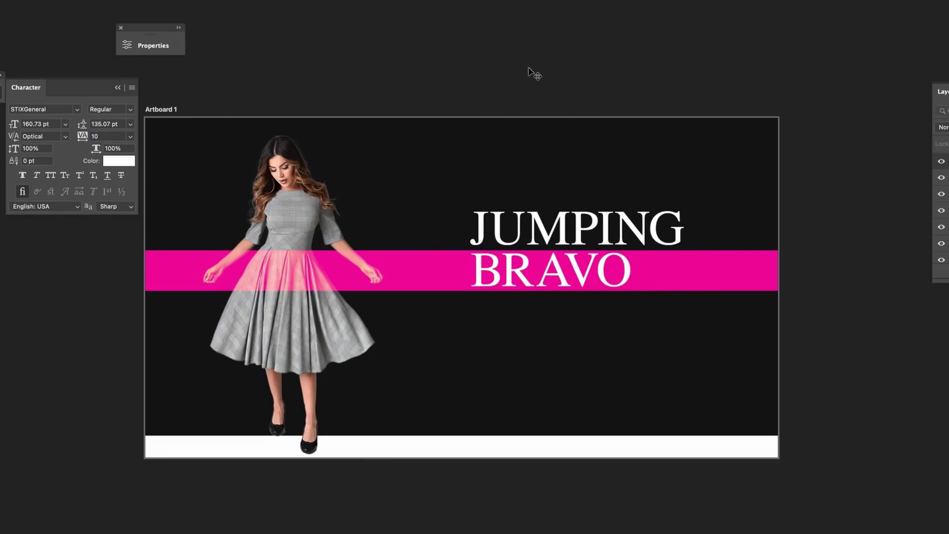
Duplicate the title straight down below the magenta band and change the copy's font to Aileron
key("ctrl+minus")
key("ctrl+minus")
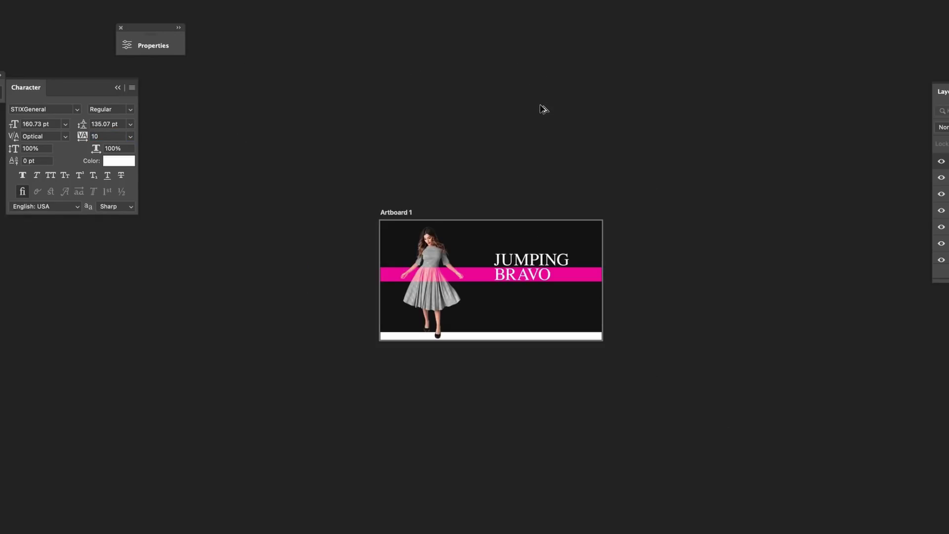
key("ctrl+plus")
key("ctrl+plus")
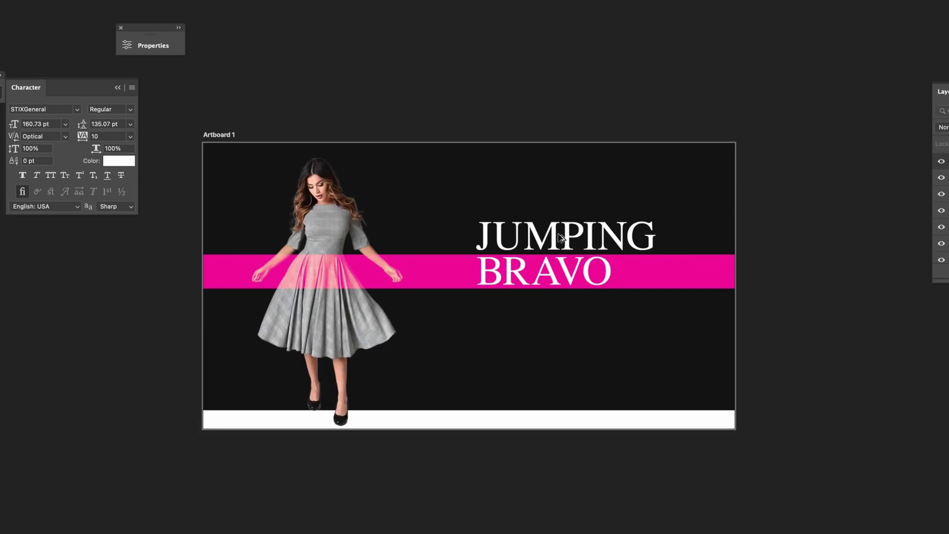
left_click_drag(559, 246, 409, 295)
left_click(79, 111)
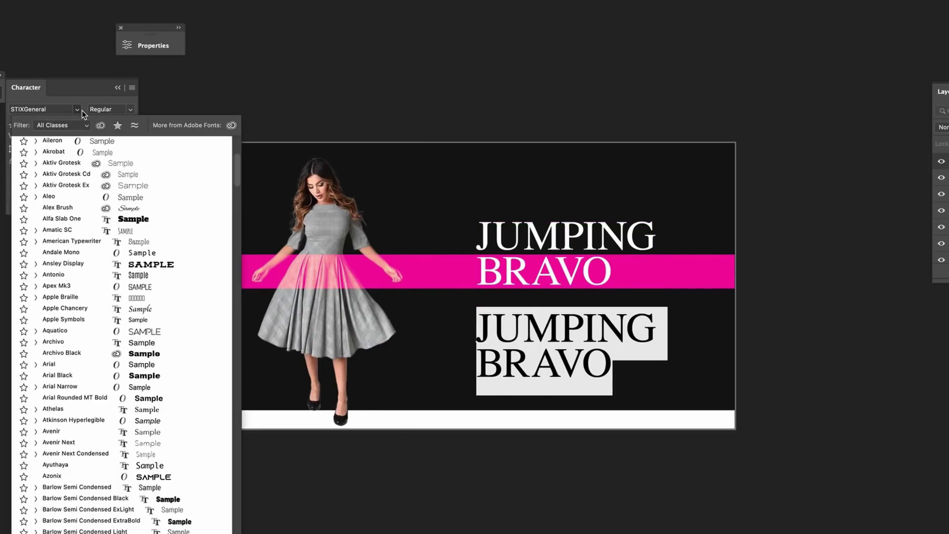
left_click(76, 166)
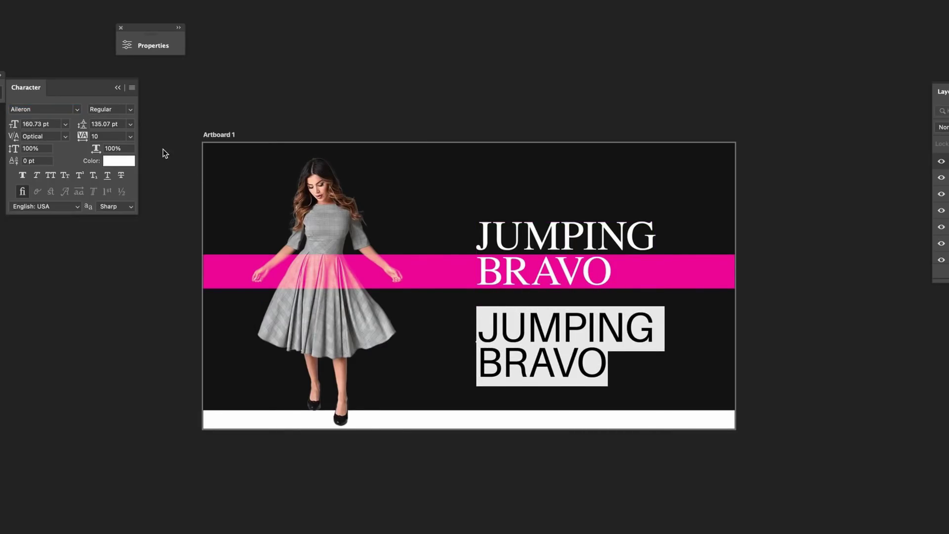
Format the copied text with tracking 50, a size of 61 pt and Auto leading
left_click(131, 137)
left_click(107, 272)
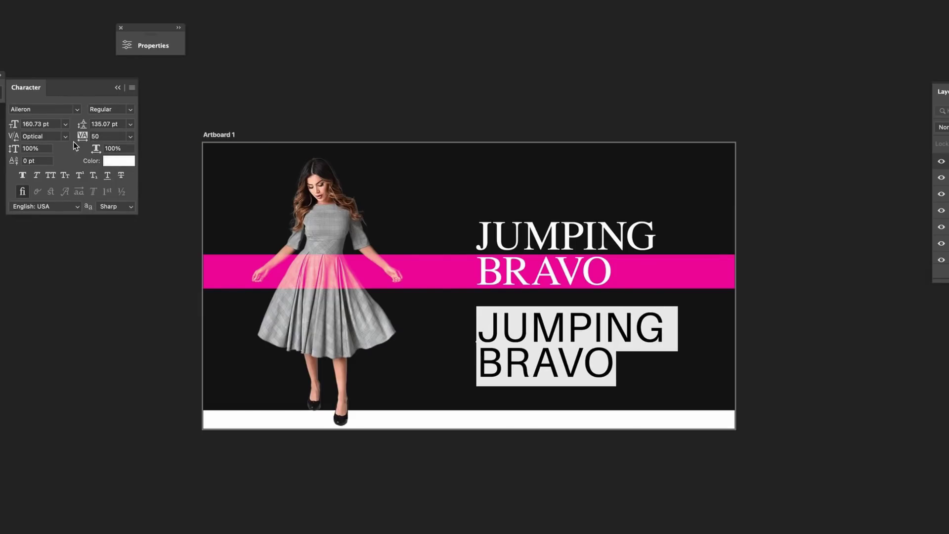
left_click_drag(29, 127, 8, 127)
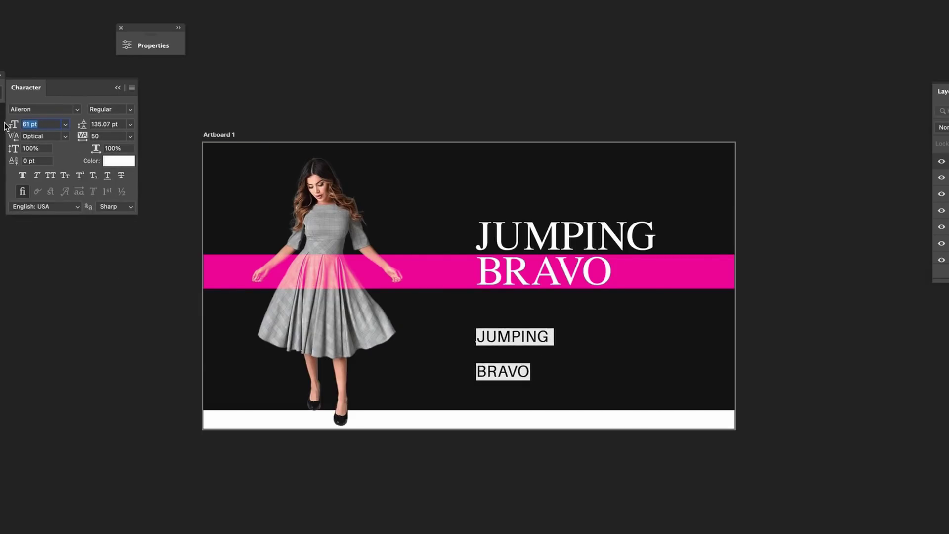
left_click(132, 124)
left_click(103, 134)
Replace the copied text with the two-line tagline "Shipped directly to your doorstep, with a next day delivery service."
left_click(526, 370)
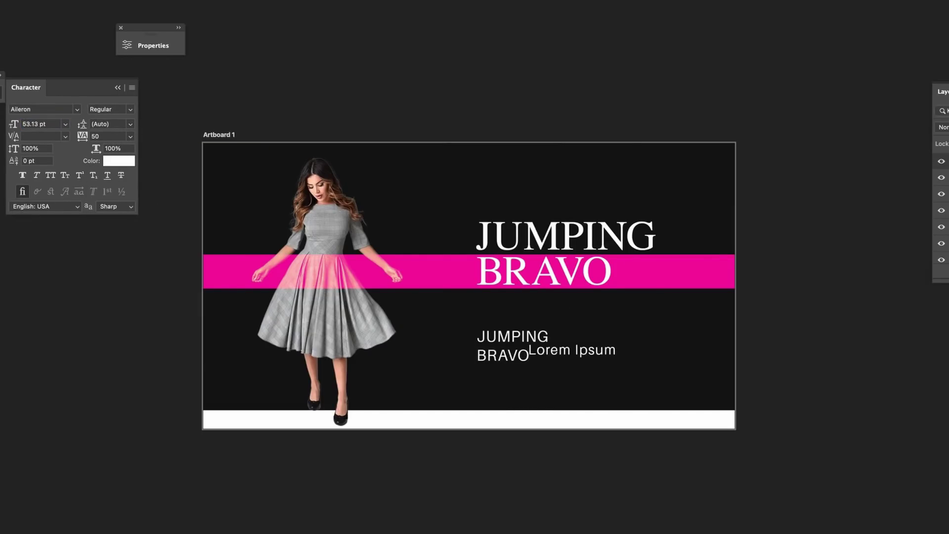
key("ctrl+z")
type("Shipped directly to your doorstep,")
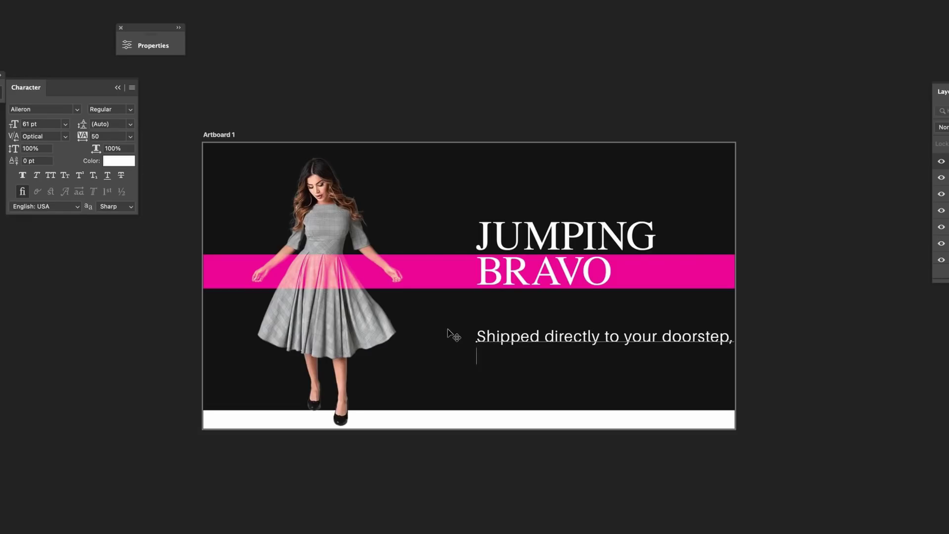
type(" with a next day delivery service.")
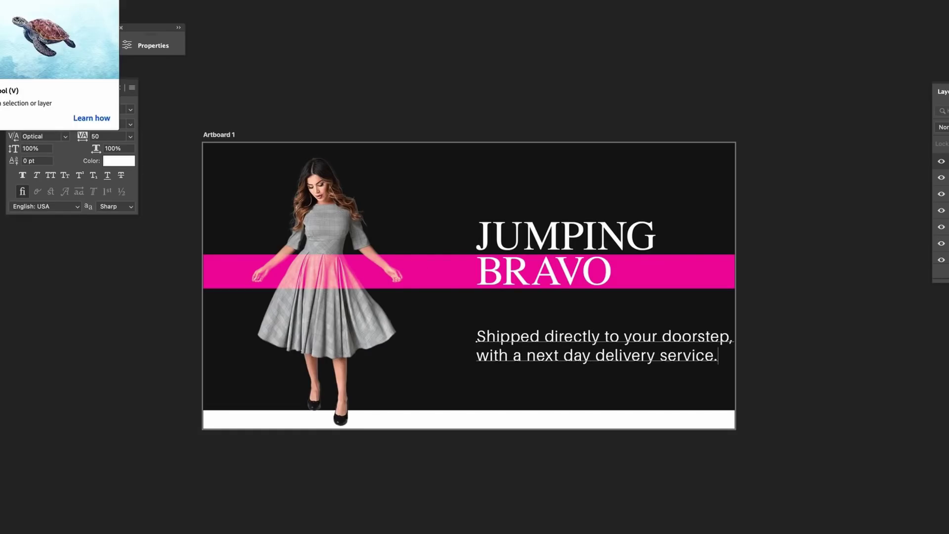
key("Escape")
Scale the tagline down to about 35.93 pt beneath the title and nudge it slightly right and up to line up
key("ctrl+t")
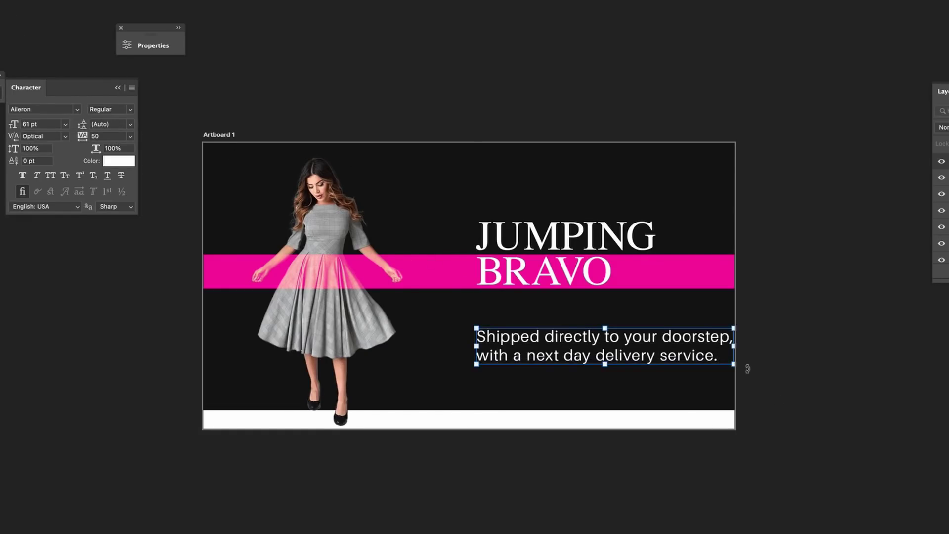
left_click_drag(734, 367, 598, 319)
key("Return")
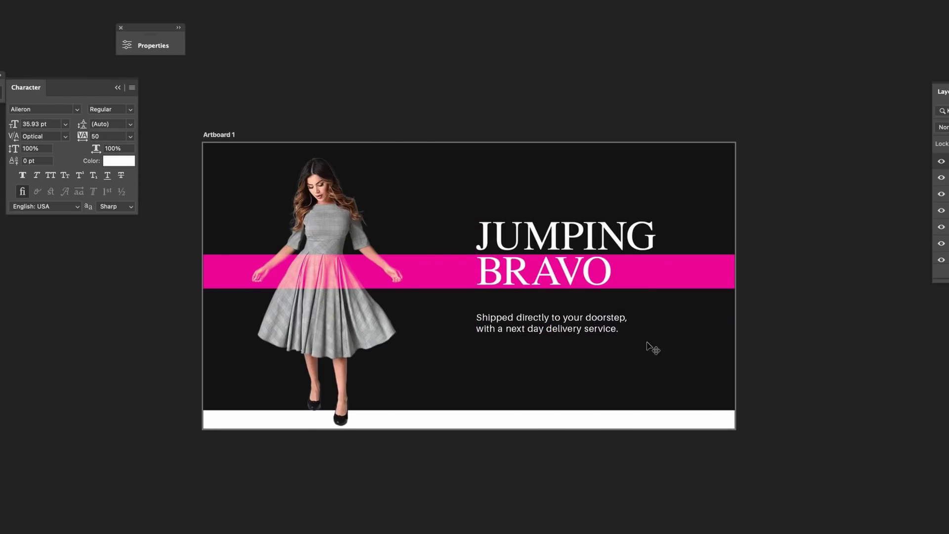
key("Right")
key("Right")
key("Right")
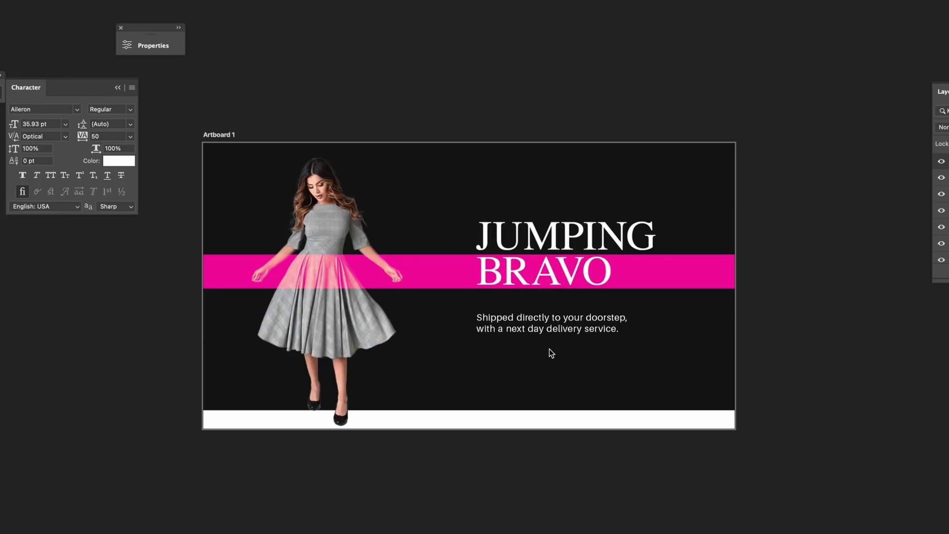
key("Up")
key("Up")
key("Up")
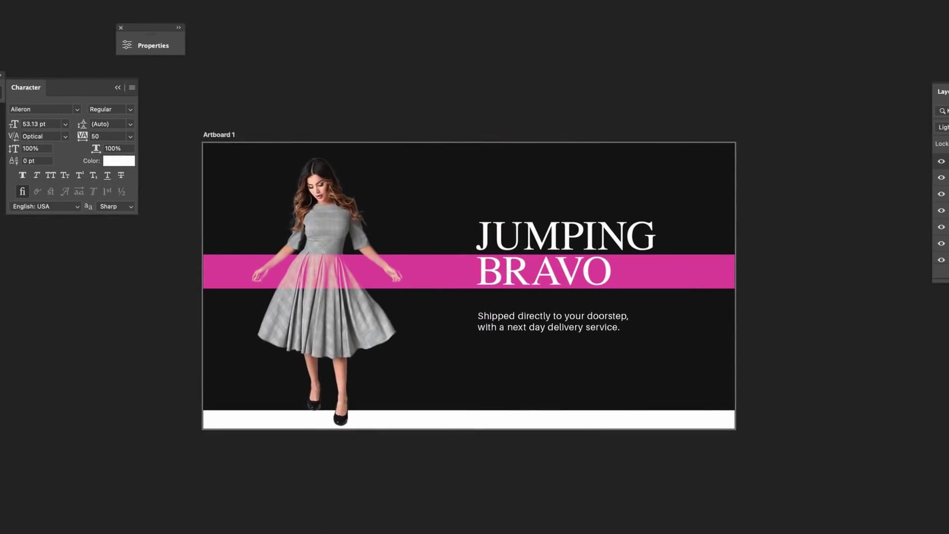
Draw a white rectangle about 572 by 53 px below the tagline, roughly as wide as its text
left_click(453, 101)
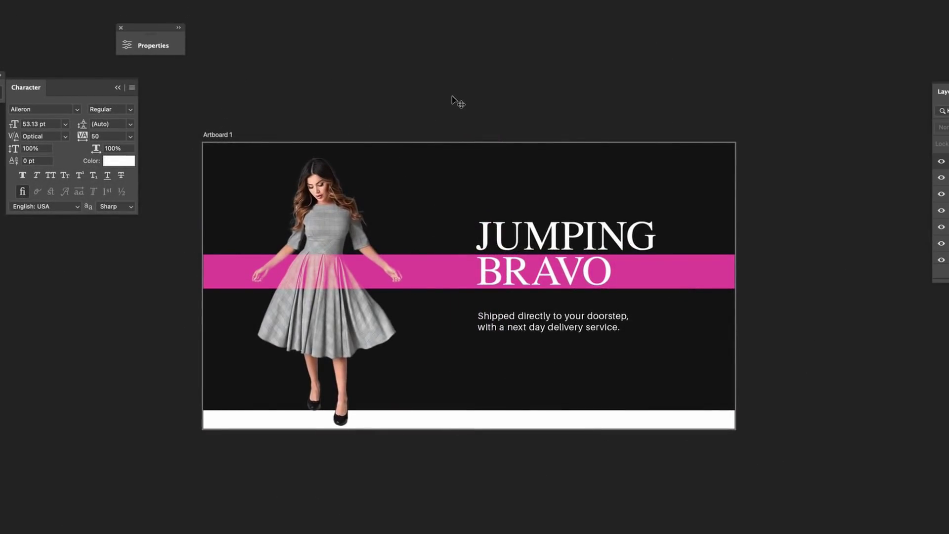
left_click(641, 240)
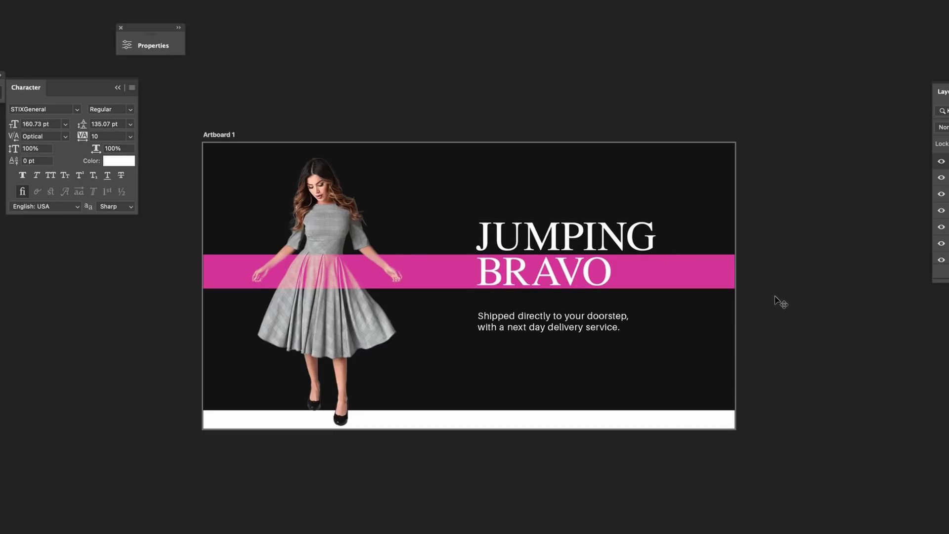
left_click_drag(477, 352, 626, 365)
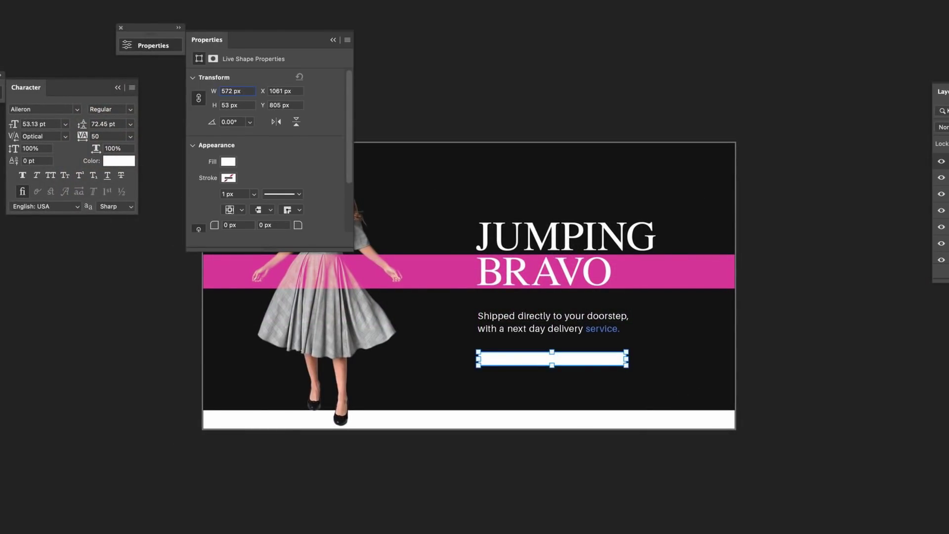
left_click(726, 175)
scroll(697, 169, "down", 2)
scroll(663, 265, "up", 3)
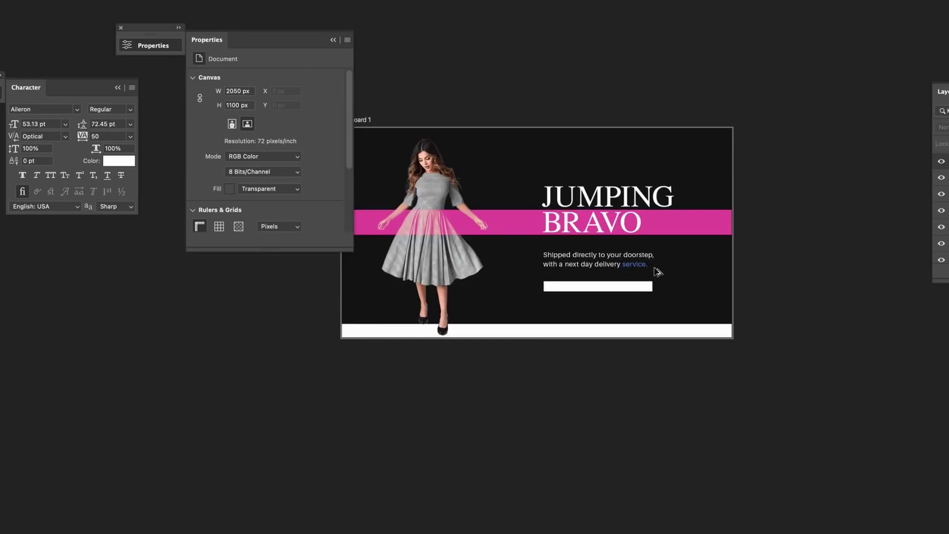
left_click(332, 40)
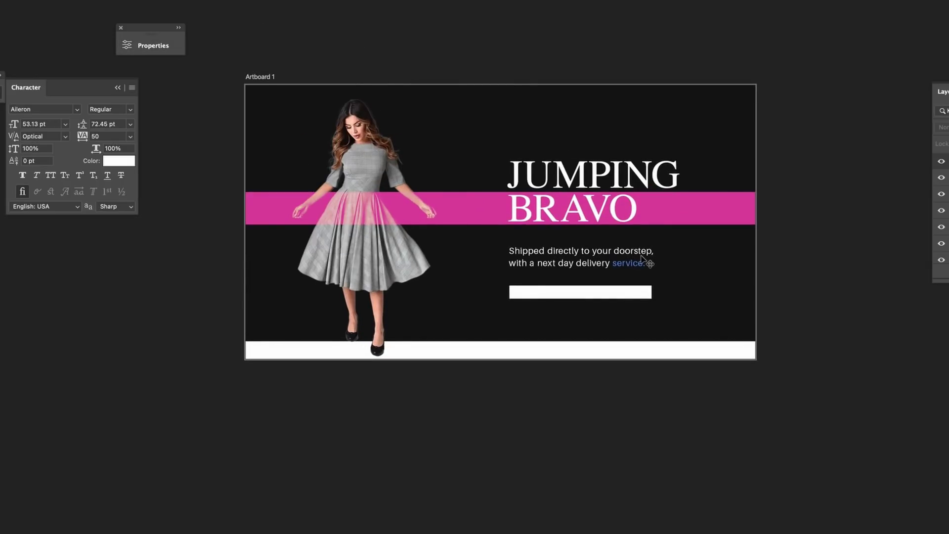
Duplicate the tagline down onto the white rectangle and replace its text with "Find out more at jumpingbravo.com" in black
left_click_drag(591, 264, 589, 318)
scroll(671, 316, "up", 2)
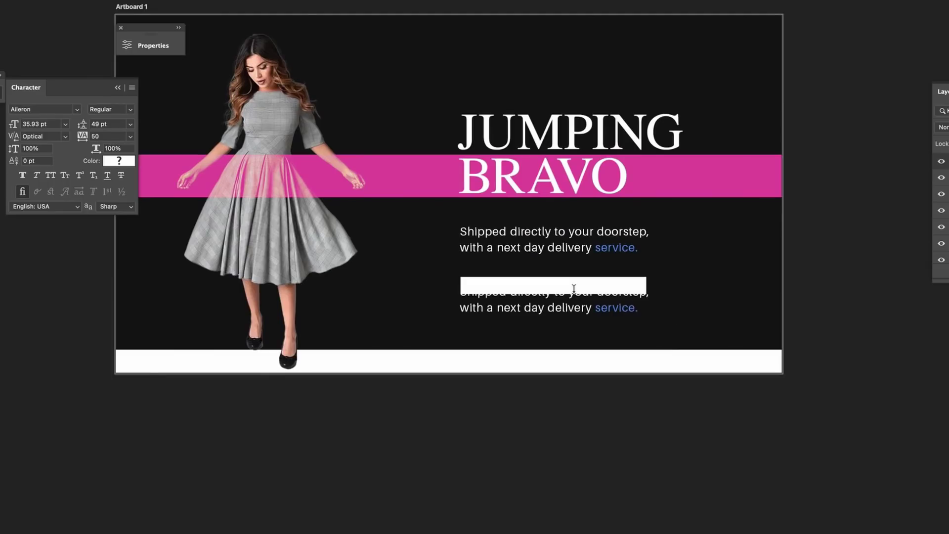
double_click(572, 288)
type("Find out more at jumpingbravo.com")
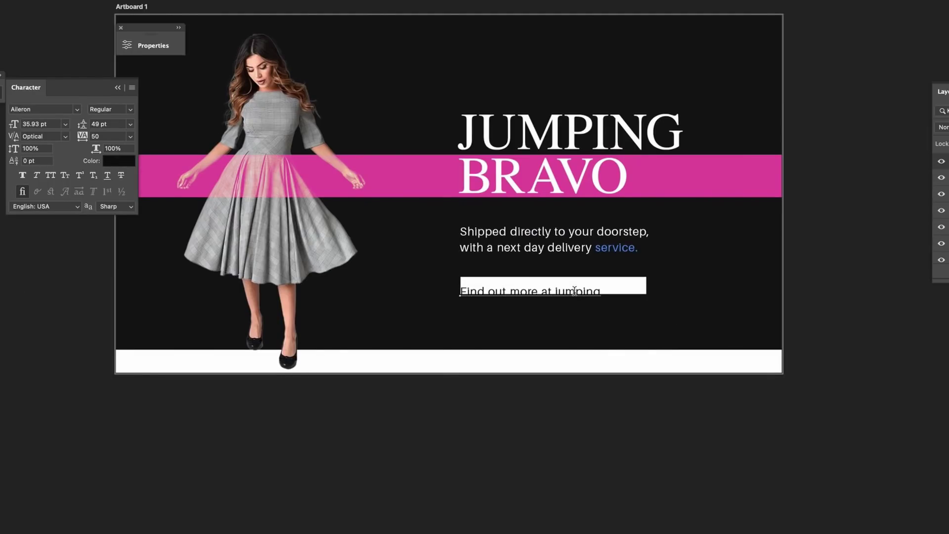
Change the call-to-action text's font weight to Heavy
left_click_drag(660, 291, 460, 292)
left_click(109, 109)
left_click(115, 201)
scroll(595, 289, "up", 2)
key("ctrl+Return")
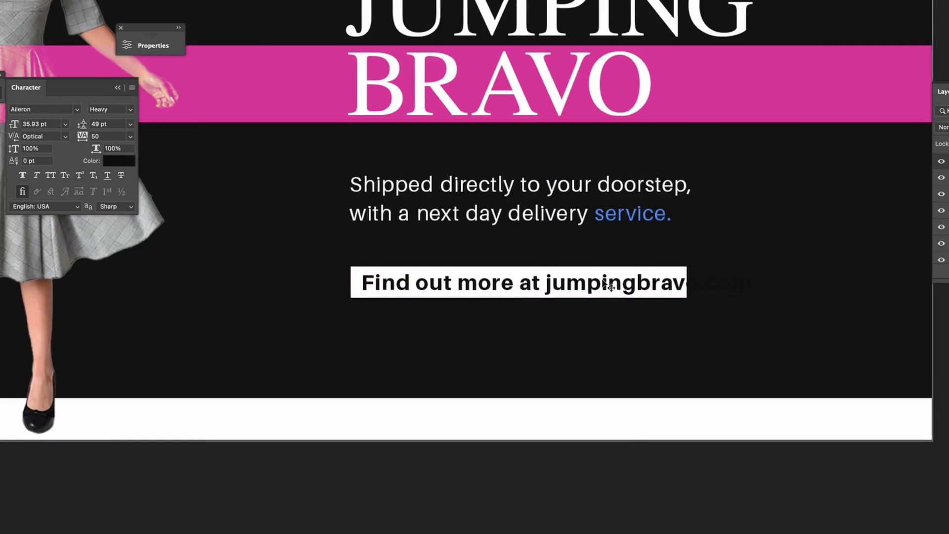
Shrink the call-to-action text and widen the white rectangle so the text fits inside with even margins
mouse_move(686, 282)
left_mouse_down()
mouse_move(713, 282)
mouse_move(704, 286)
left_mouse_up()
scroll(708, 326, "down", 5)
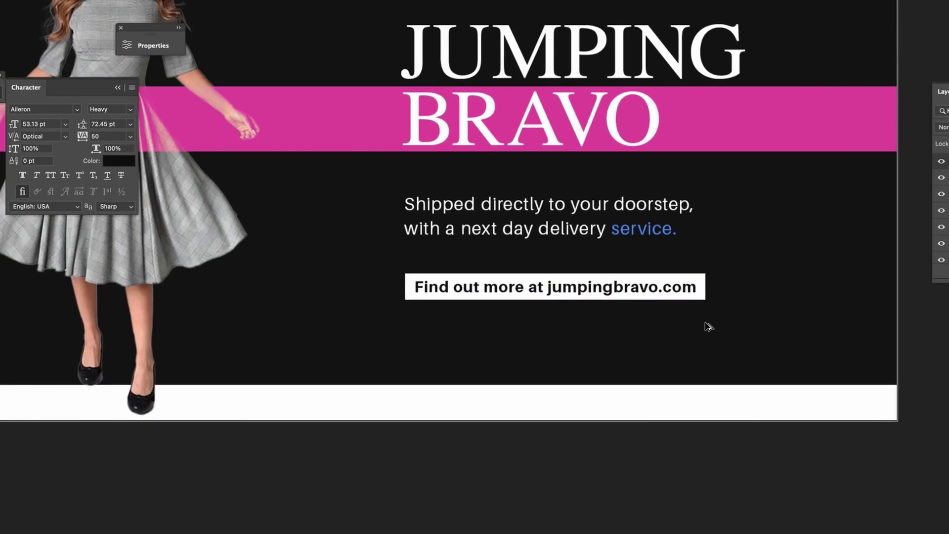
Recolour the word "service." in the tagline to the magenta of the horizontal band
scroll(711, 328, "down", 2)
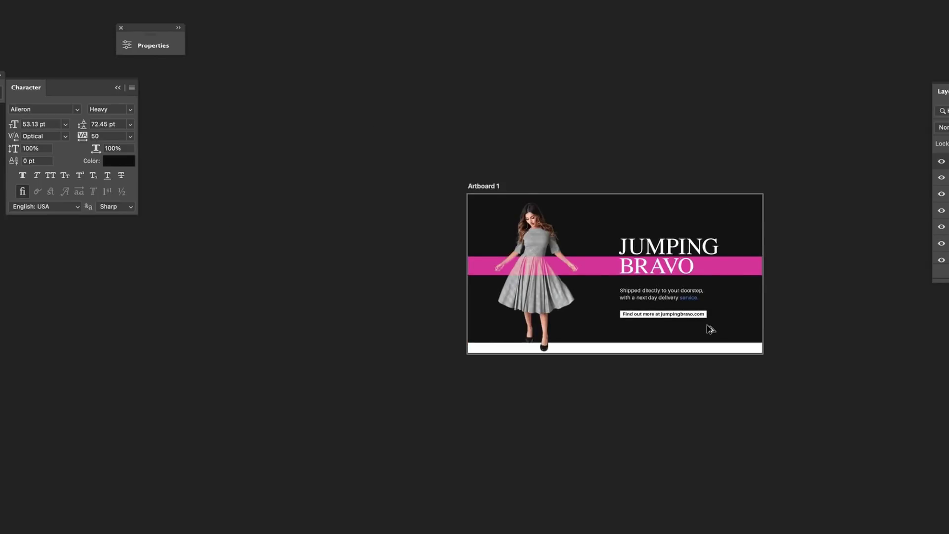
scroll(710, 329, "up", 4)
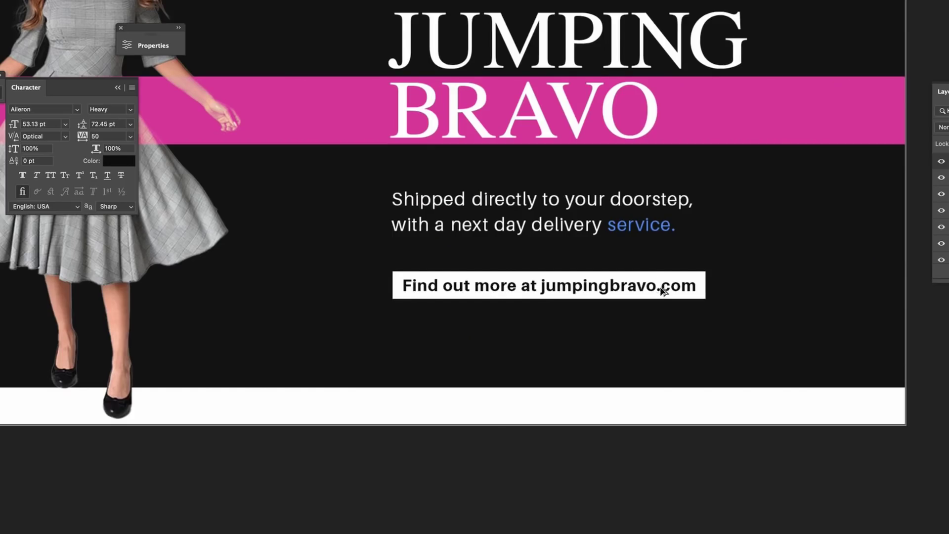
scroll(663, 290, "down", 2)
left_click_drag(618, 233, 737, 236)
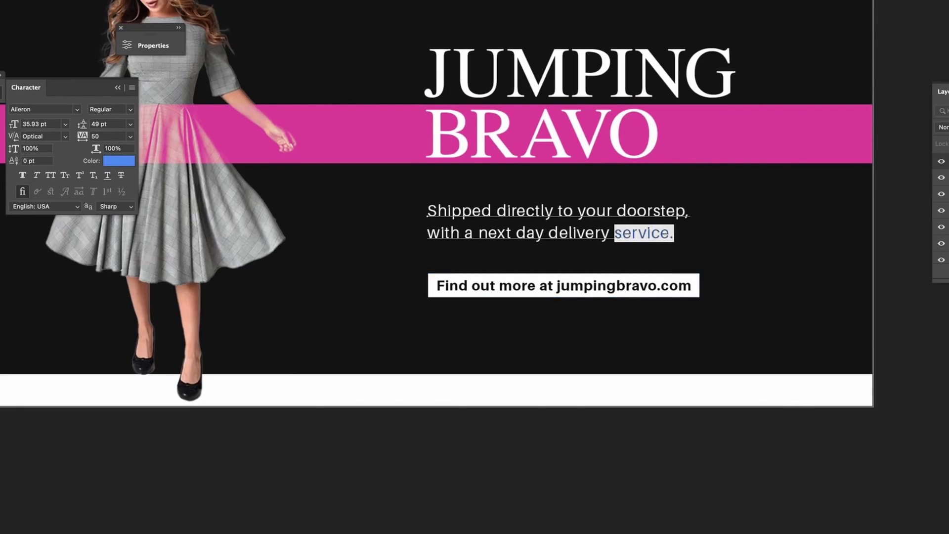
key("Return")
key("Escape")
scroll(709, 382, "down", 5)
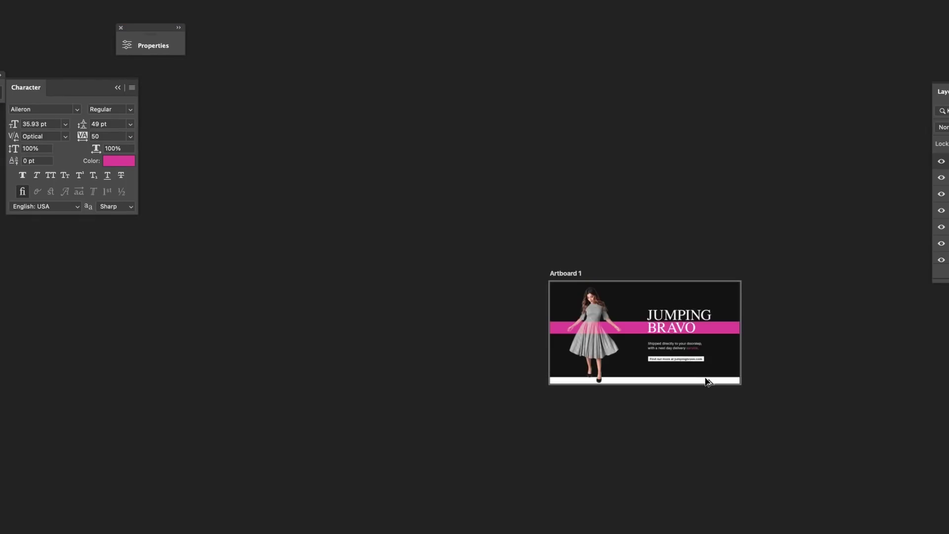
scroll(712, 347, "up", 5)
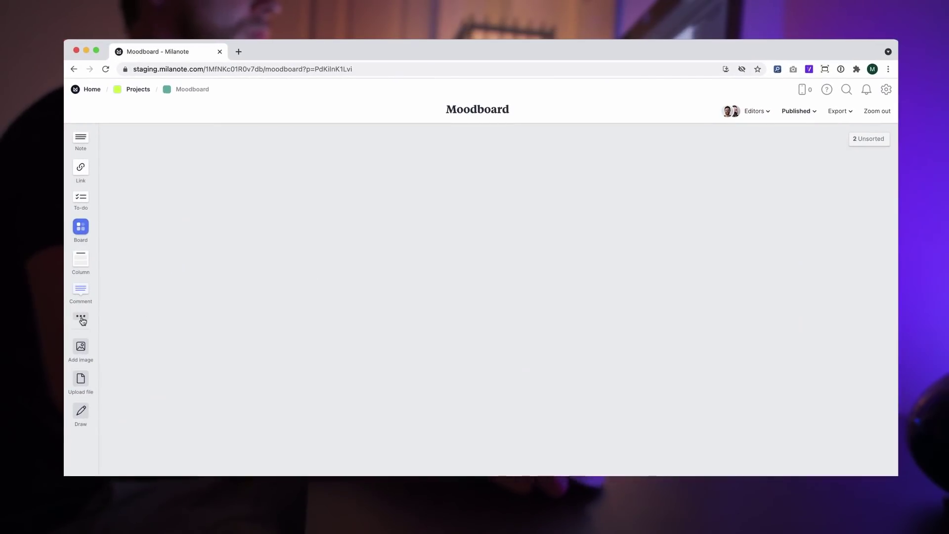
Switch to the Milanote moodboard and add a Burnt Sienna #EC6C54 colour swatch with a linked Spotify audio card below it
left_click(81, 316)
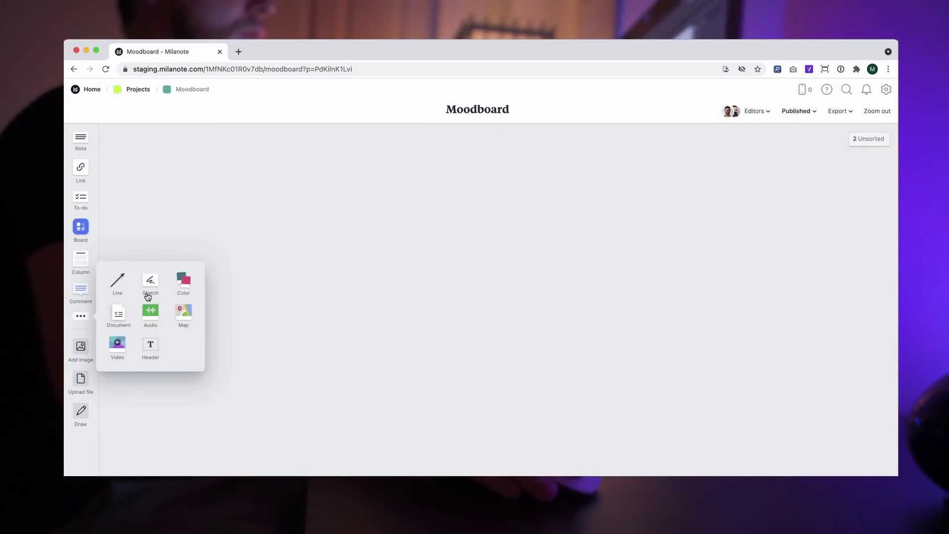
left_click_drag(185, 281, 531, 201)
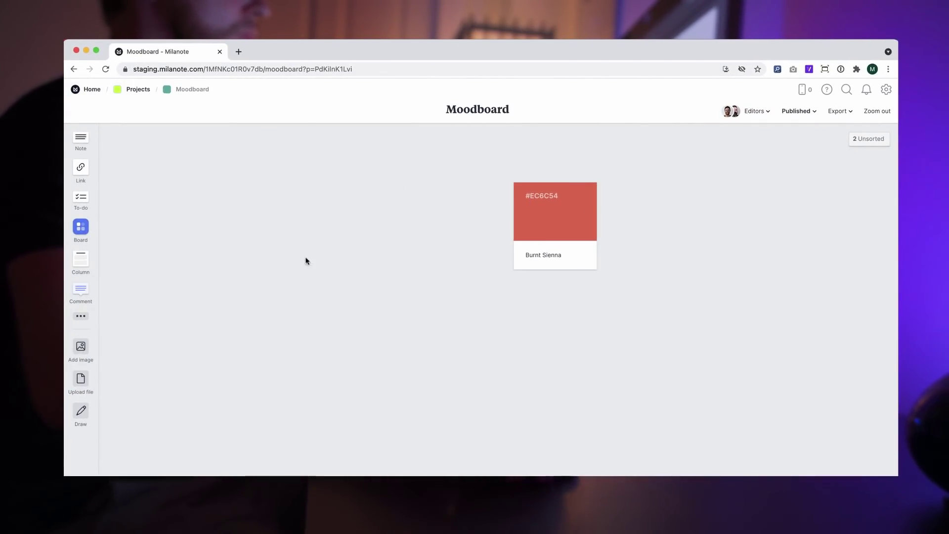
left_click(81, 316)
left_click_drag(141, 318, 526, 299)
key("super+v")
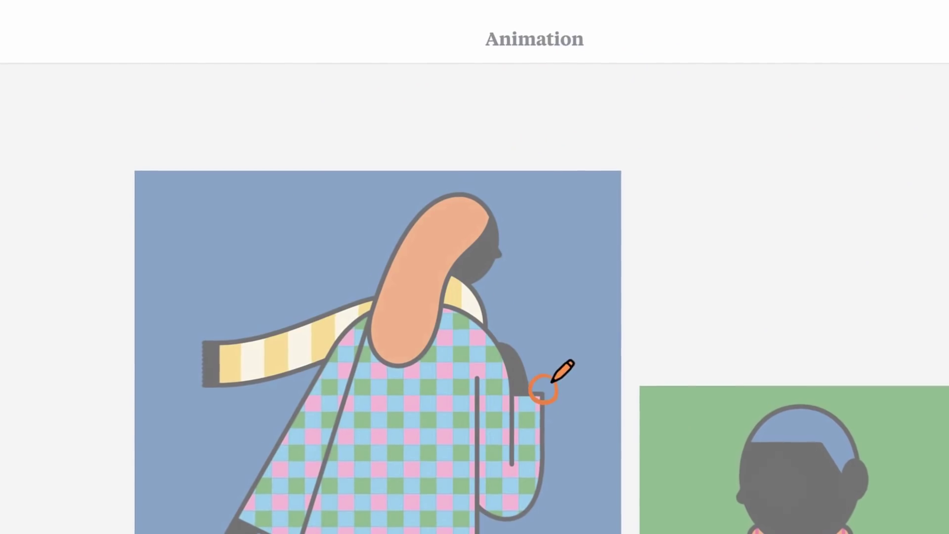
Annotate the scarf-wearing character illustration on the Animation board with freehand orange strokes
mouse_move(552, 381)
left_mouse_down()
mouse_move(655, 343)
mouse_move(713, 342)
mouse_move(743, 319)
left_mouse_up()
mouse_move(516, 244)
left_mouse_down()
mouse_move(511, 237)
mouse_move(654, 206)
mouse_move(703, 184)
left_mouse_up()
mouse_move(402, 283)
left_mouse_down()
mouse_move(366, 154)
mouse_move(369, 125)
mouse_move(390, 122)
left_mouse_up()
left_click_drag(364, 308, 341, 316)
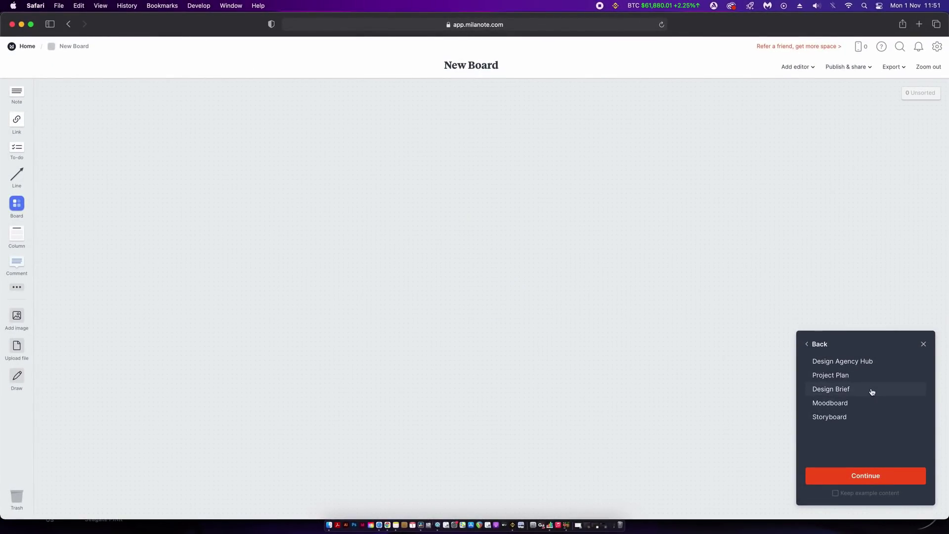
Choose the Design Brief template for the empty new board
left_click(871, 393)
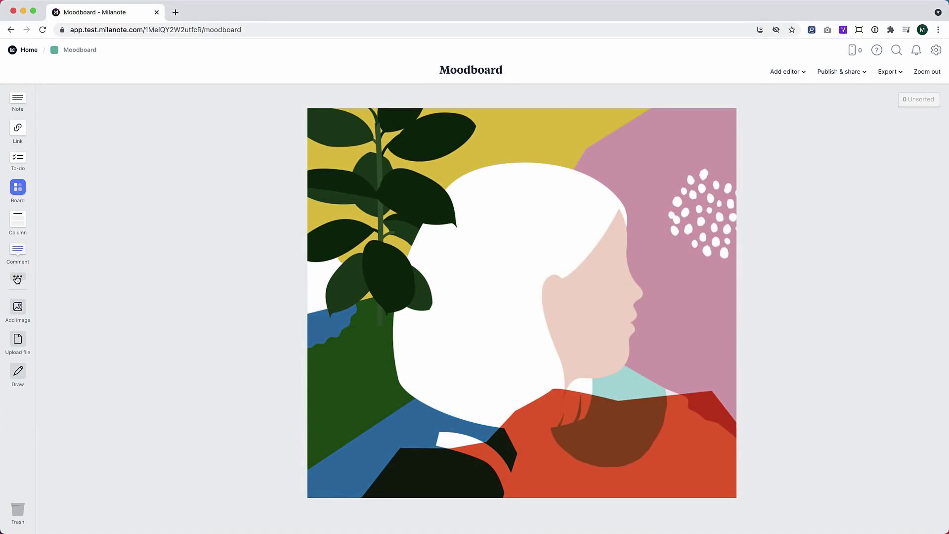
Add a colour swatch to the moodboard in the empty space beside the white-haired profile illustration
left_click(18, 276)
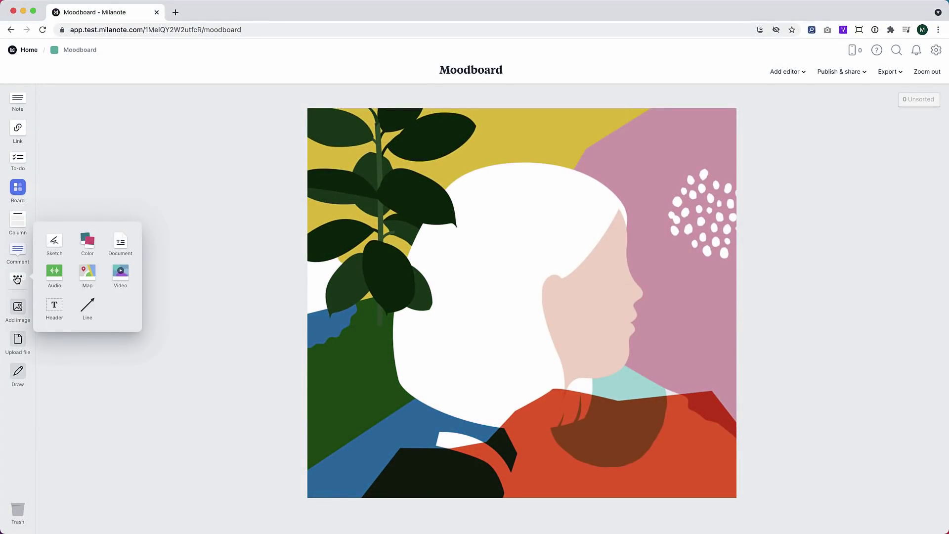
left_click_drag(87, 241, 235, 282)
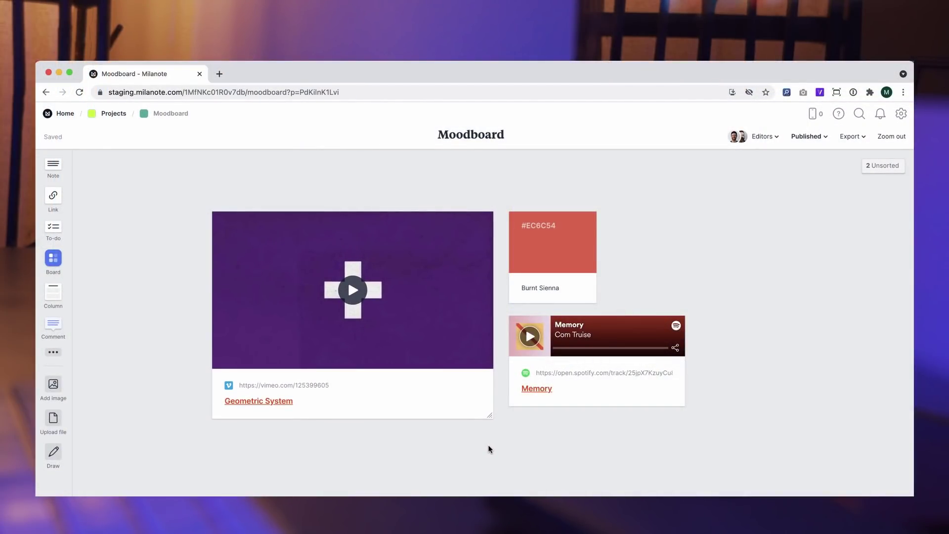
Play the Geometric System video embedded on the moodboard
left_click(352, 291)
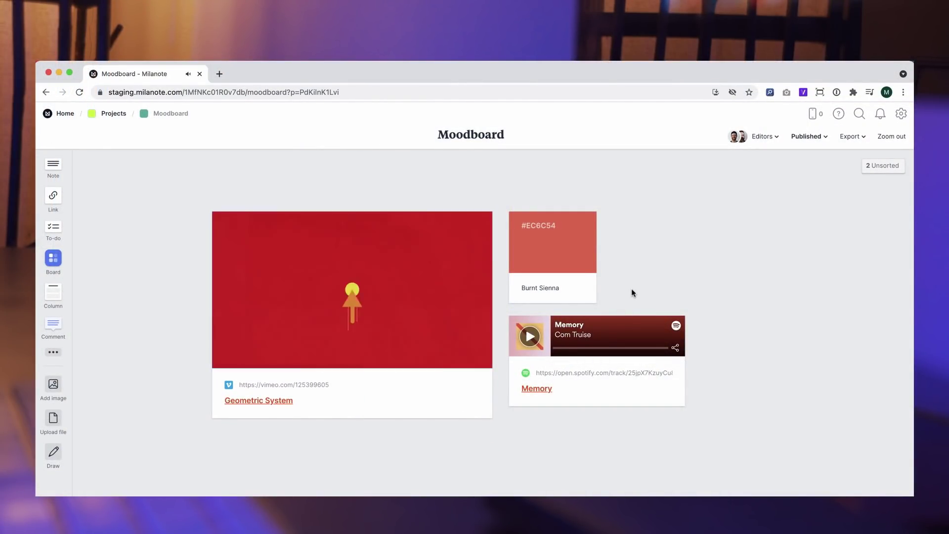